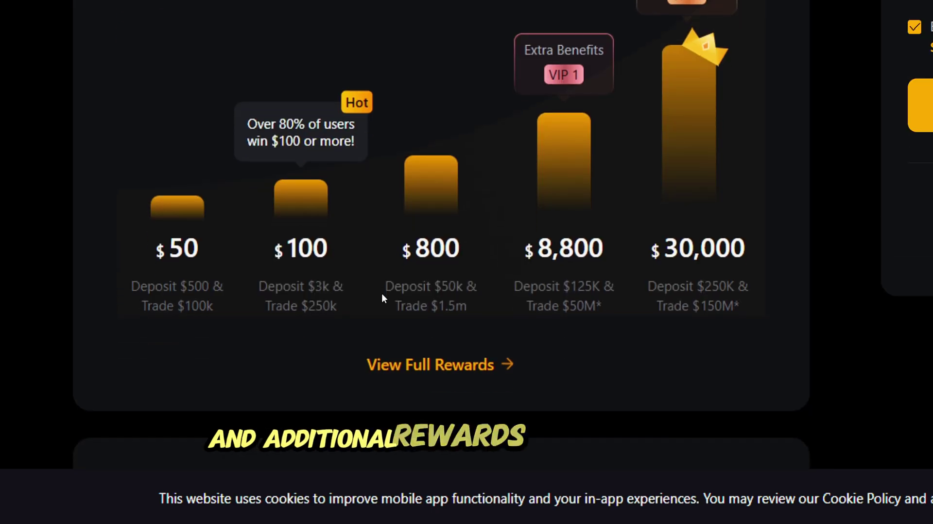
Show the full new-user deposit-and-trade rewards with View Full Rewards
click(426, 300)
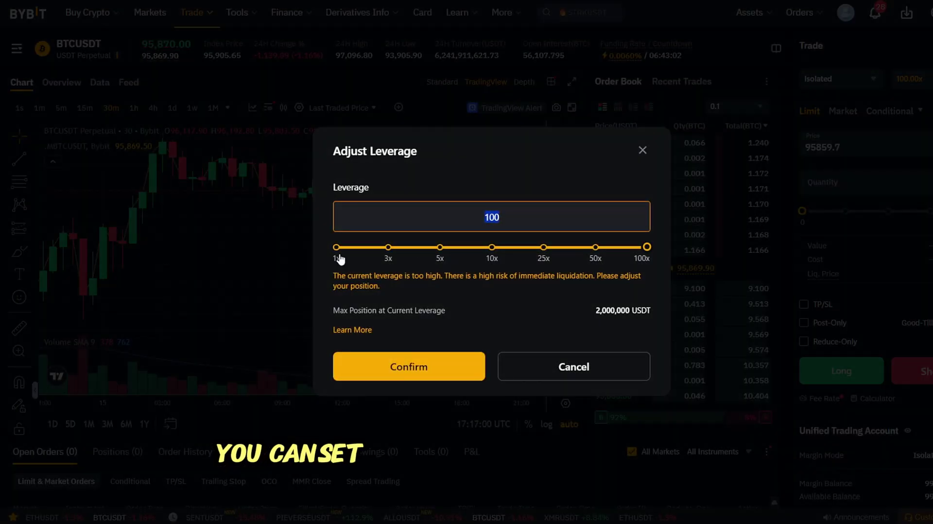
Change the BTCUSDT leverage from 1x to about 47.5x and confirm it
click(338, 248)
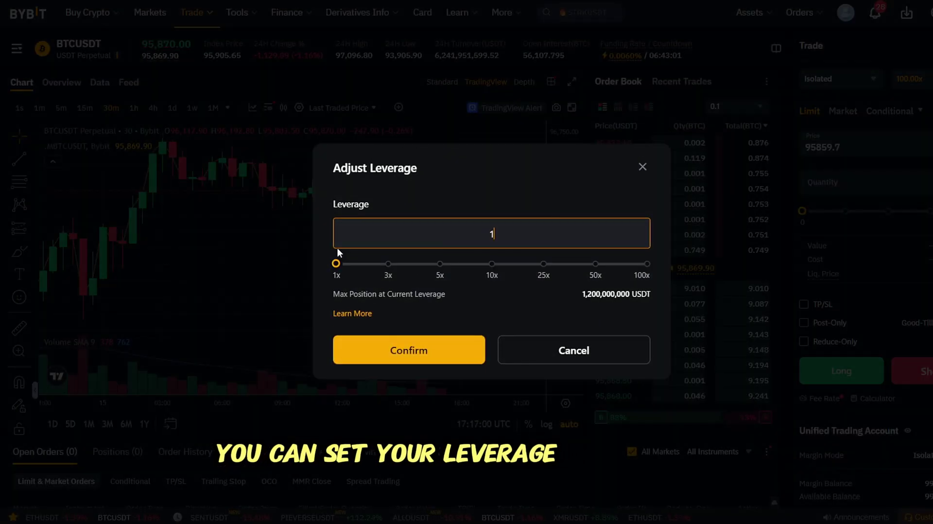
drag(458, 267, 594, 271)
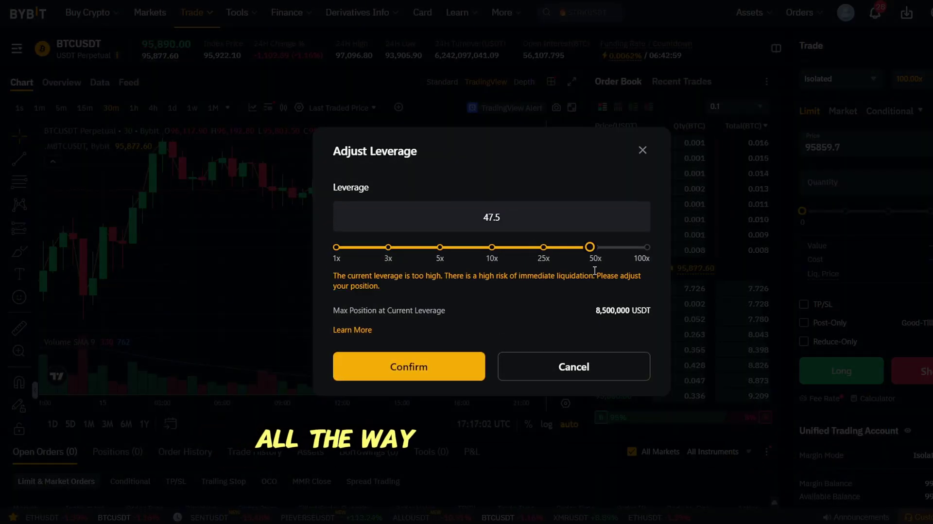
click(413, 367)
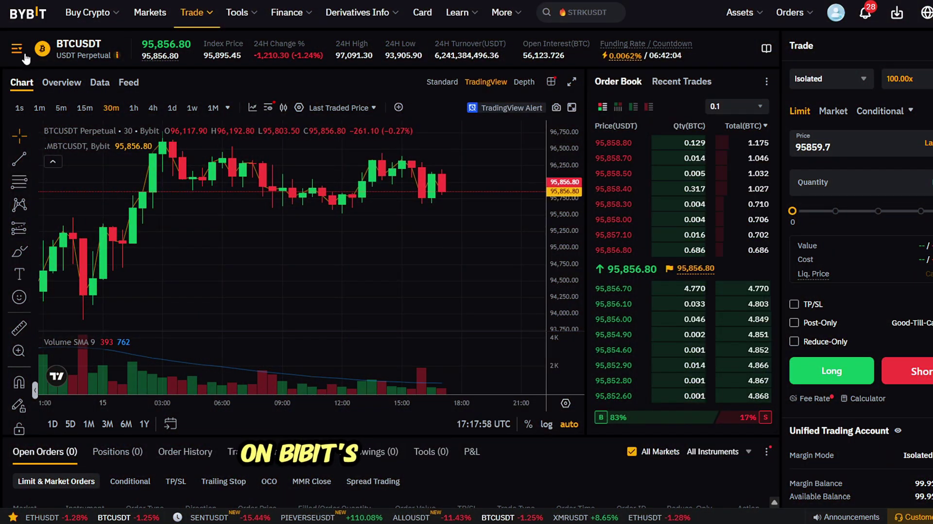
Bring up the USDT perpetual markets list and scroll through it
click(24, 56)
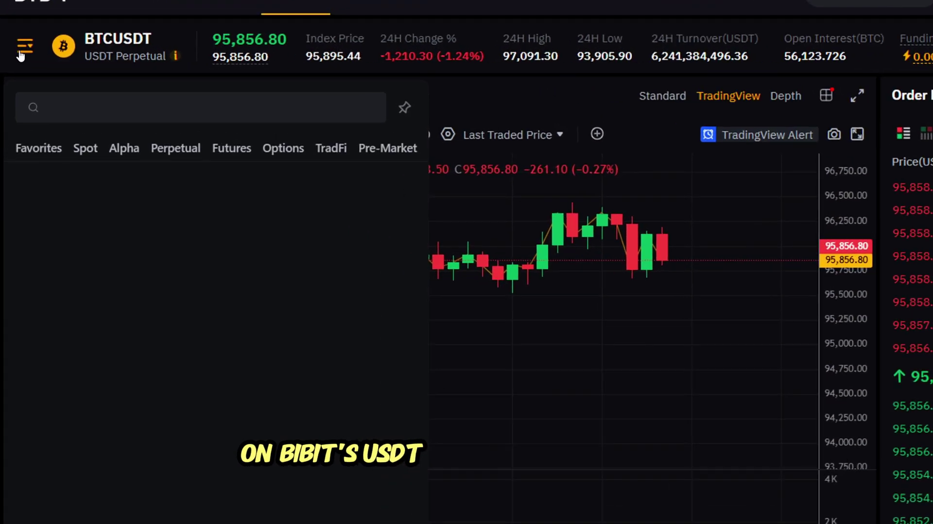
scroll(74, 293, down, 1)
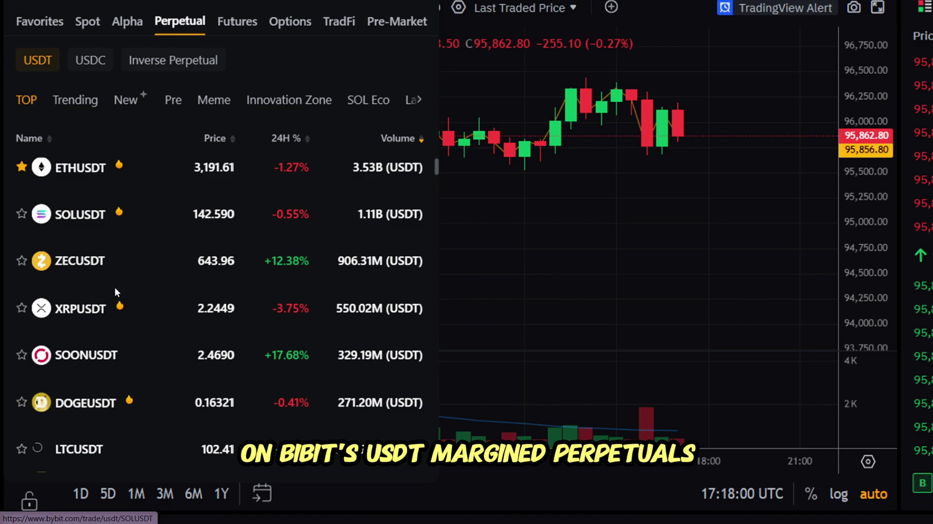
scroll(115, 289, down, 18)
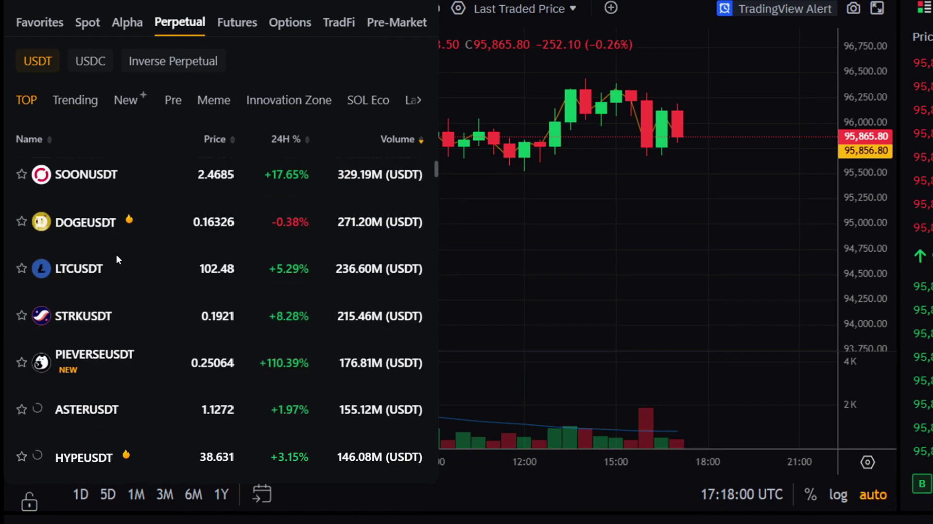
scroll(104, 277, down, 18)
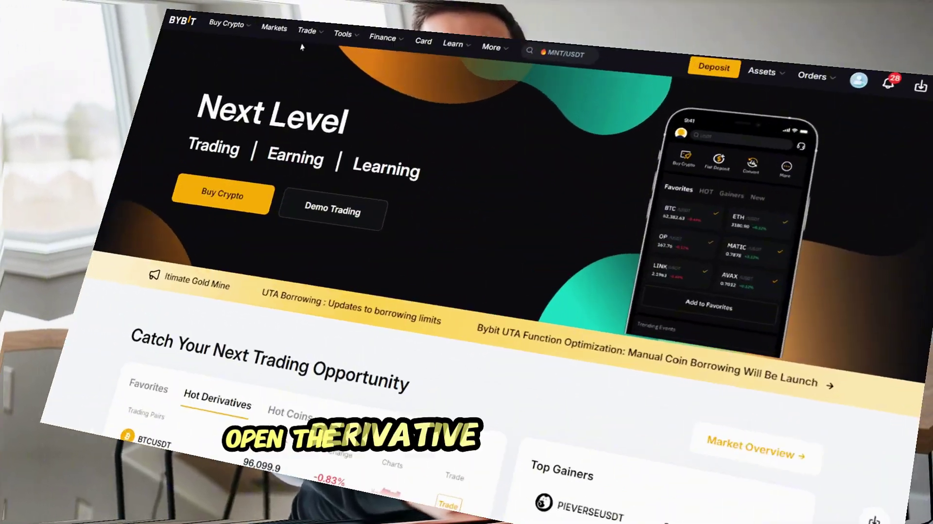
Go to the BTCUSDT USDT perpetual trading page through Trade > Futures > USDT
mouse_move(192, 15)
mouse_move(254, 132)
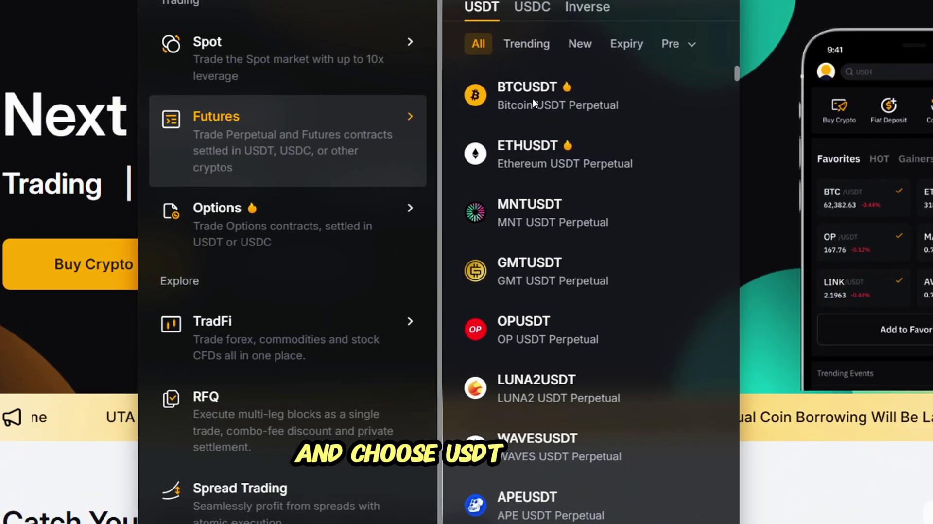
click(548, 109)
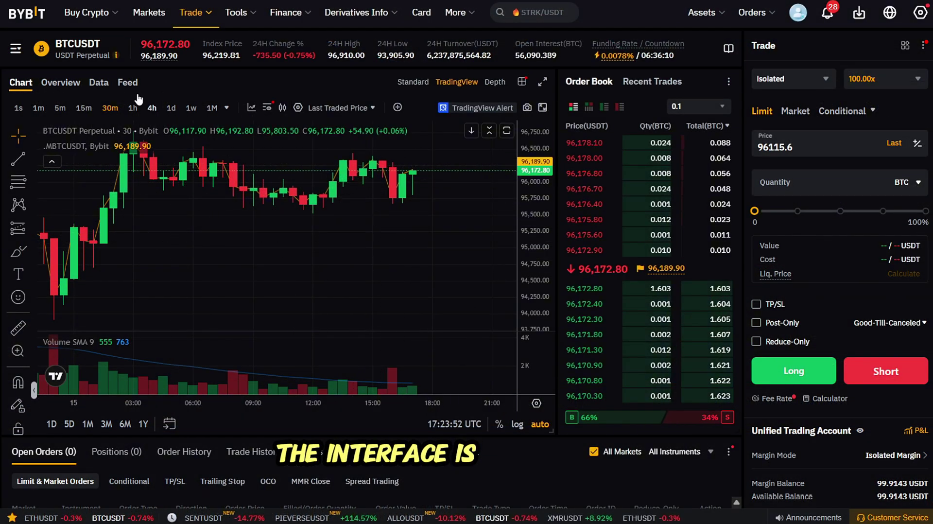
mouse_move(33, 51)
scroll(92, 285, down, 5)
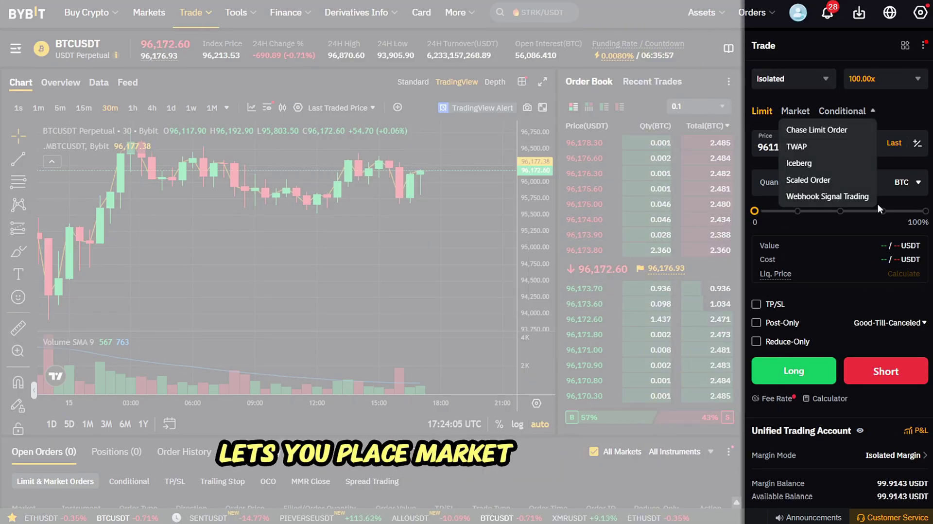
Set up a BTCUSDT limit order at 100% quantity, 0.073 BTC
click(795, 111)
click(761, 111)
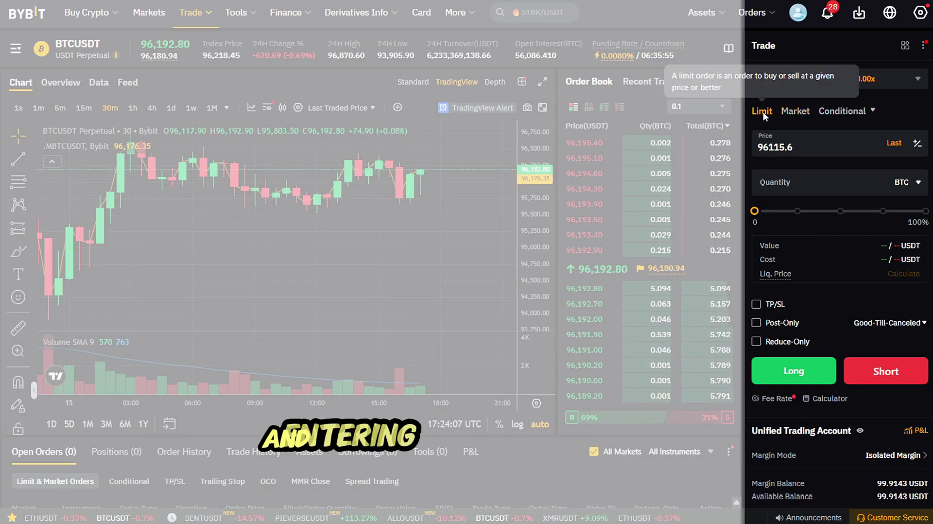
drag(754, 211, 787, 211)
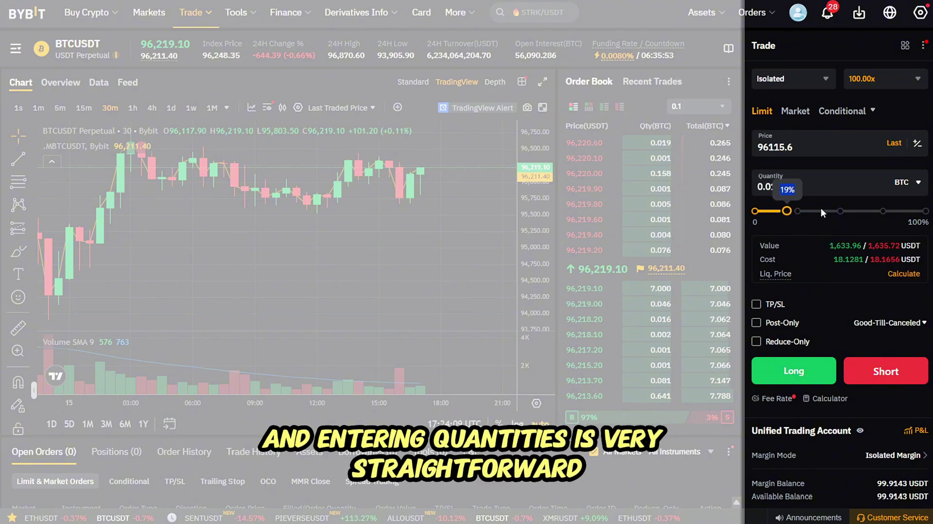
mouse_move(904, 210)
mouse_down()
mouse_move(927, 210)
mouse_move(887, 215)
mouse_up()
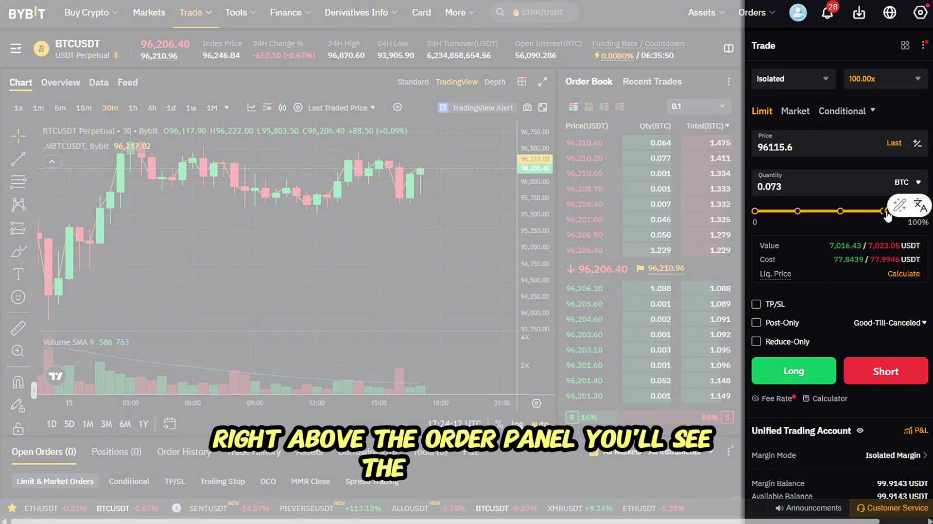
Switch the margin mode to Cross, then back to Isolated
click(792, 79)
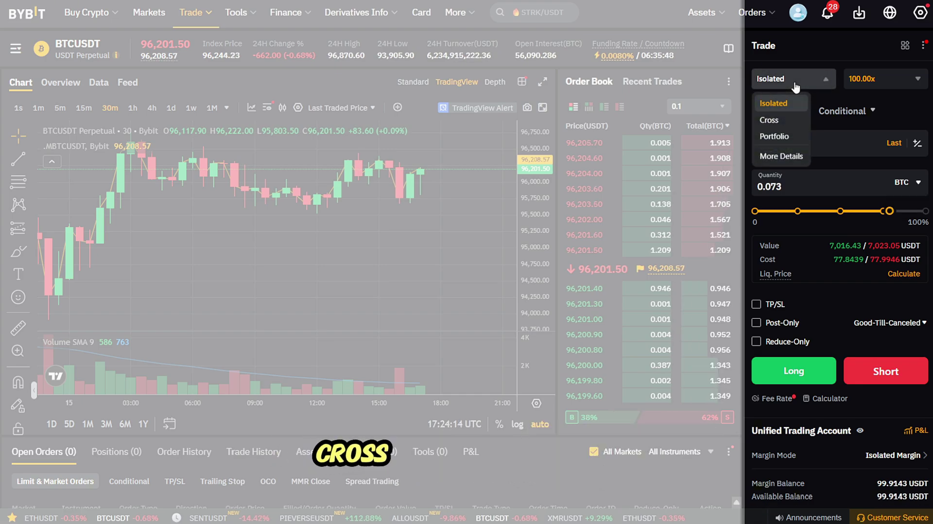
click(784, 122)
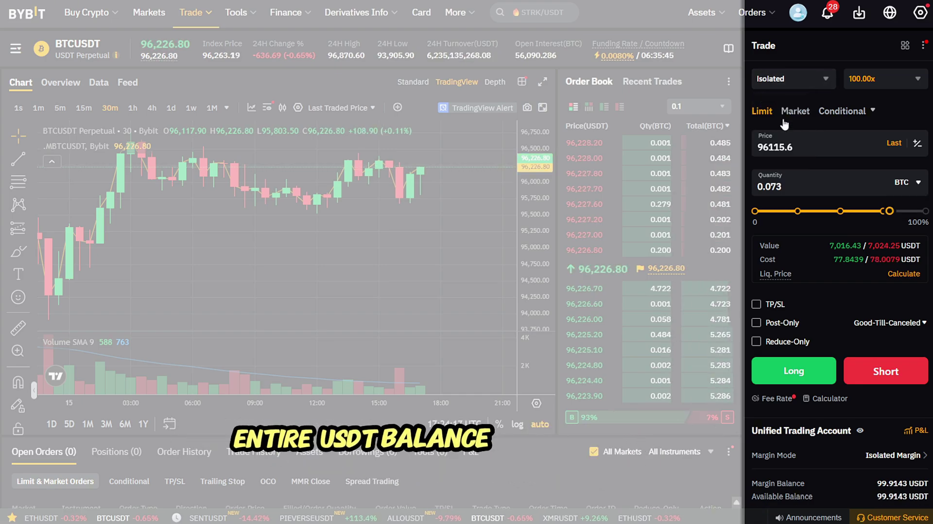
click(789, 80)
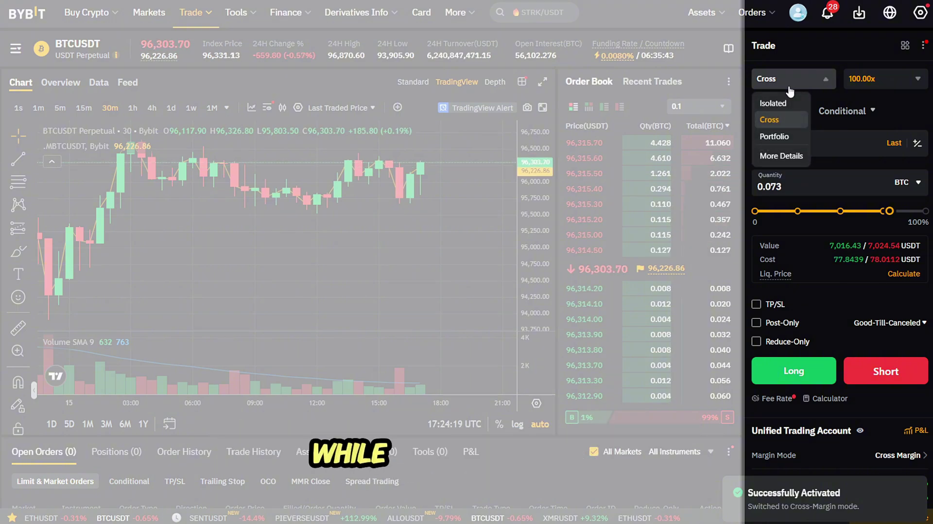
click(790, 110)
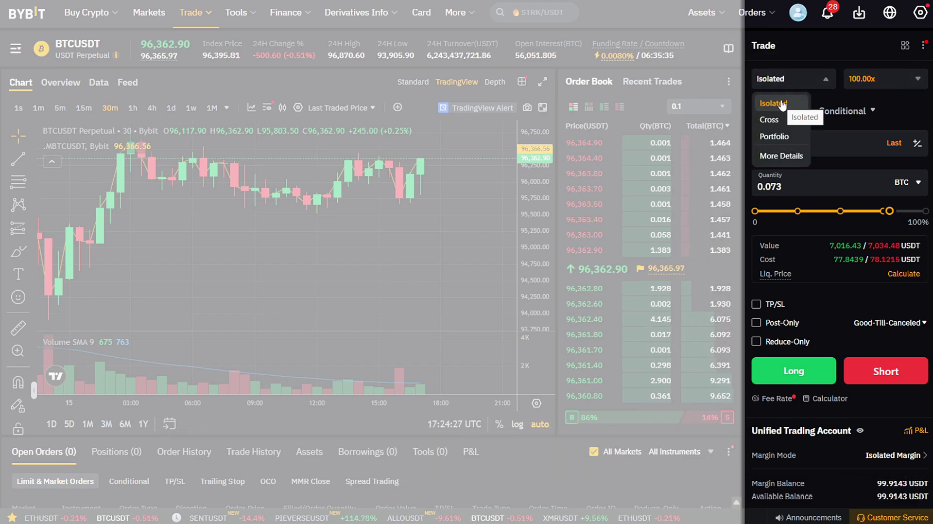
Lower the BTCUSDT leverage from 100x to a custom 3x
click(908, 87)
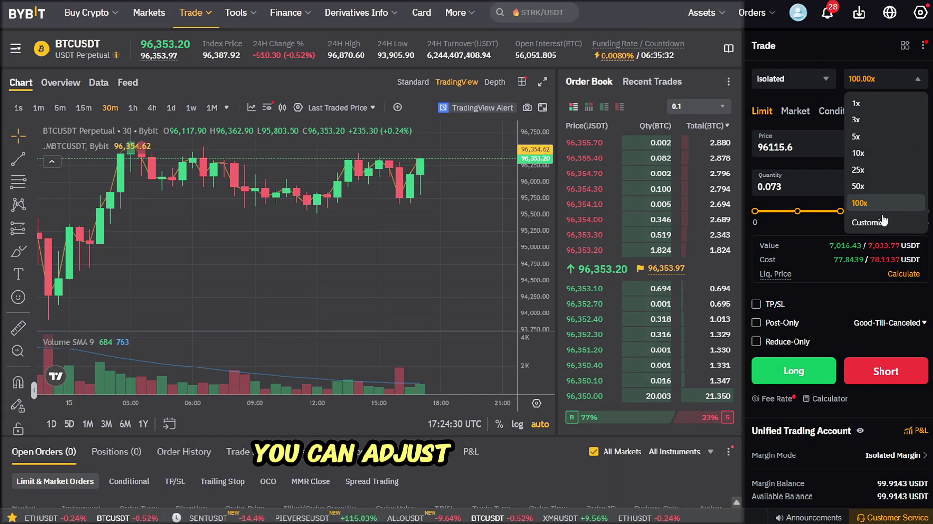
click(881, 219)
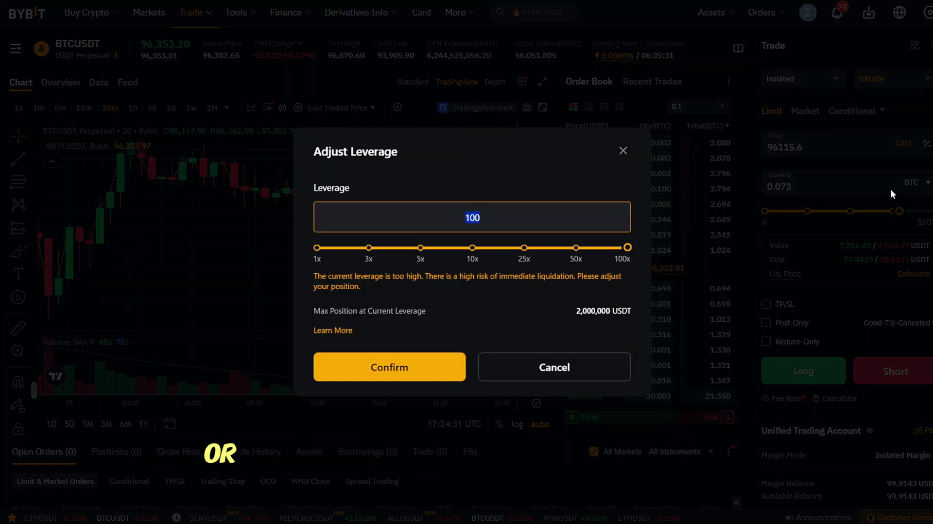
drag(331, 253, 369, 276)
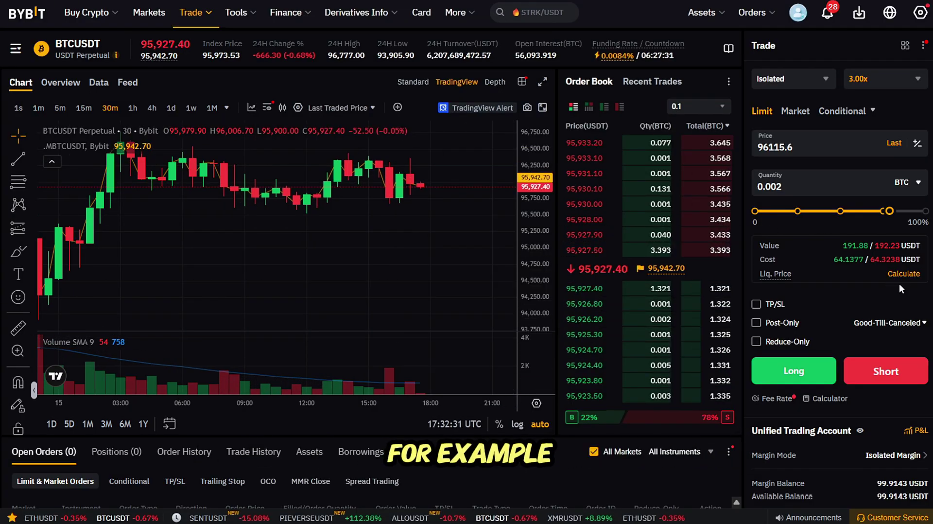
In the calculator, estimate a 20x, 1 BTC long from the last price closing at 100000
click(830, 398)
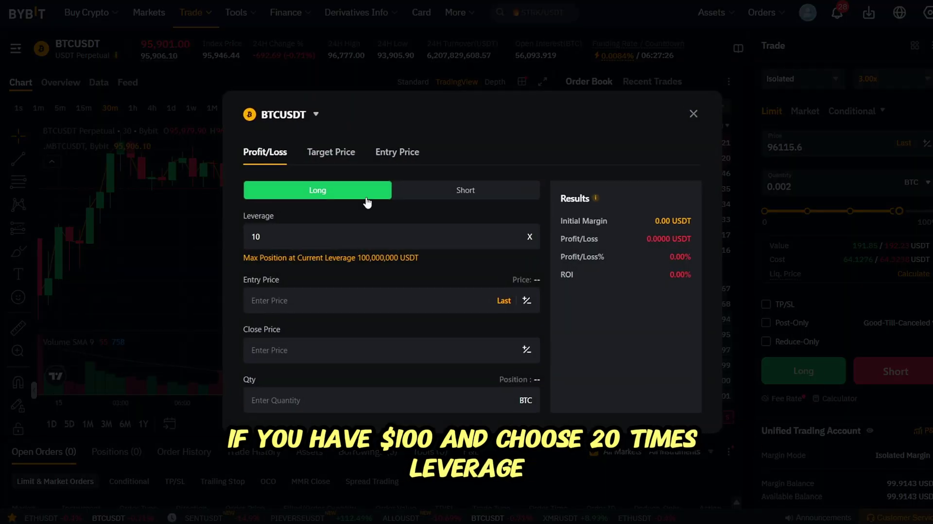
drag(257, 236, 253, 241)
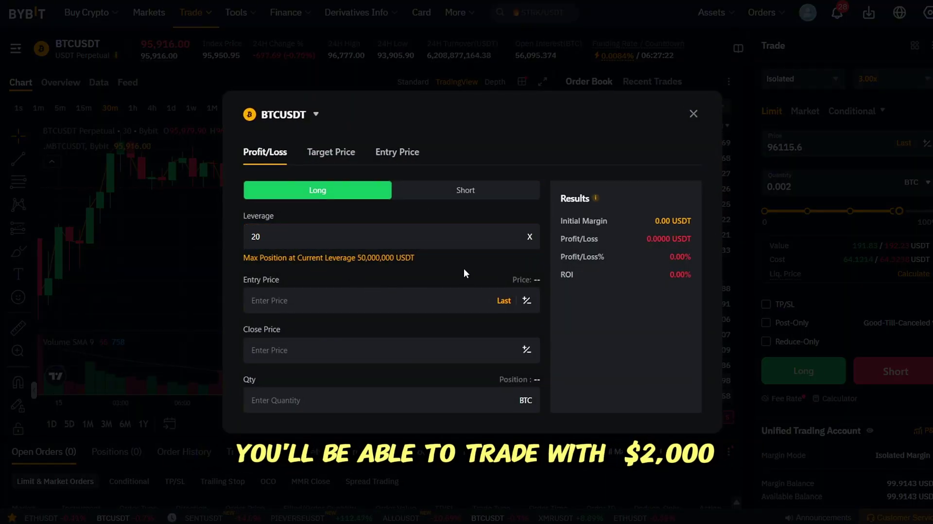
click(503, 300)
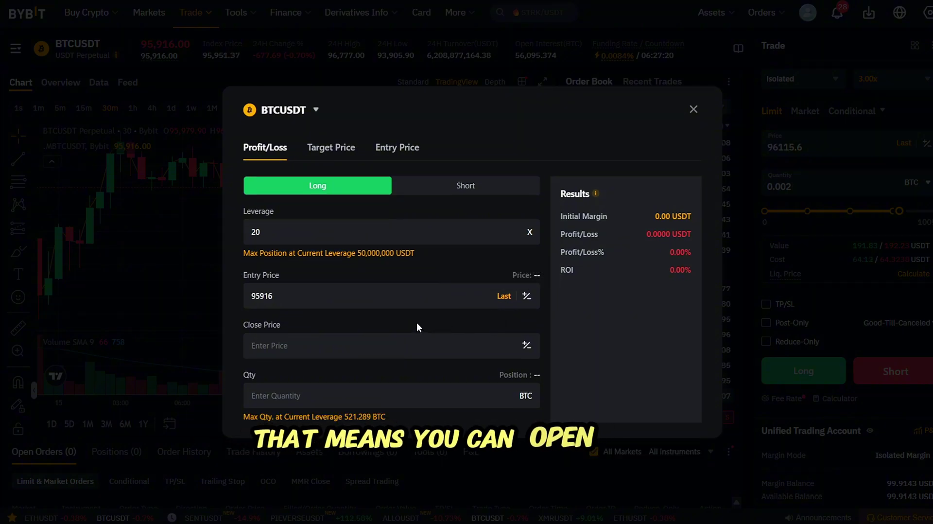
click(327, 343)
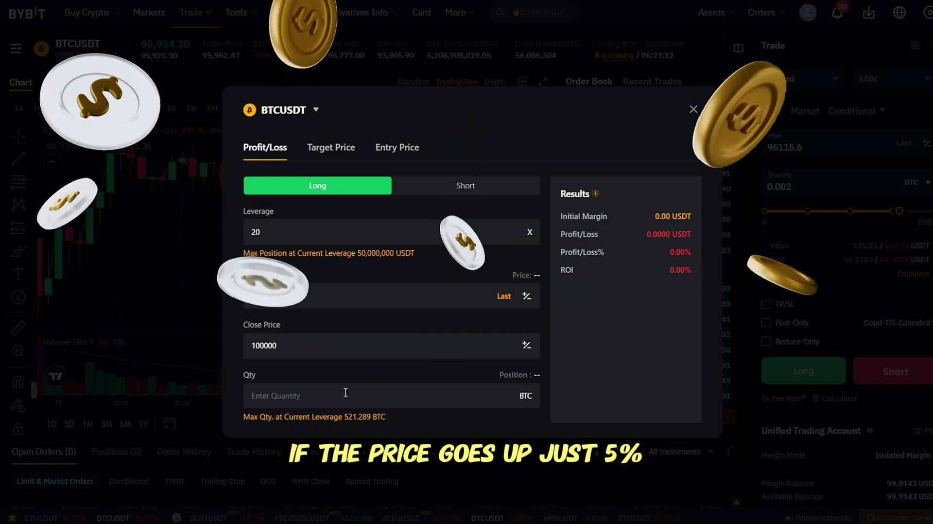
click(329, 396)
text(1)
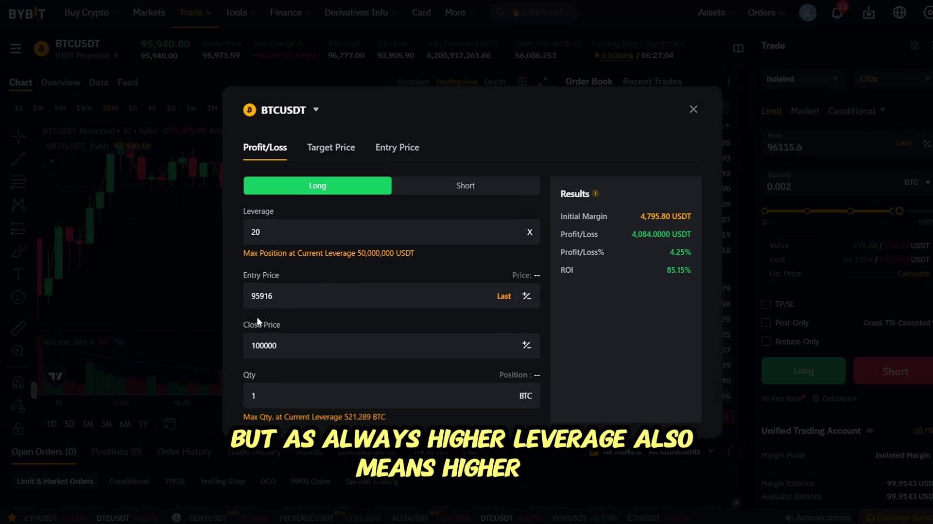
Change the calculator's close price to 90000
click(253, 345)
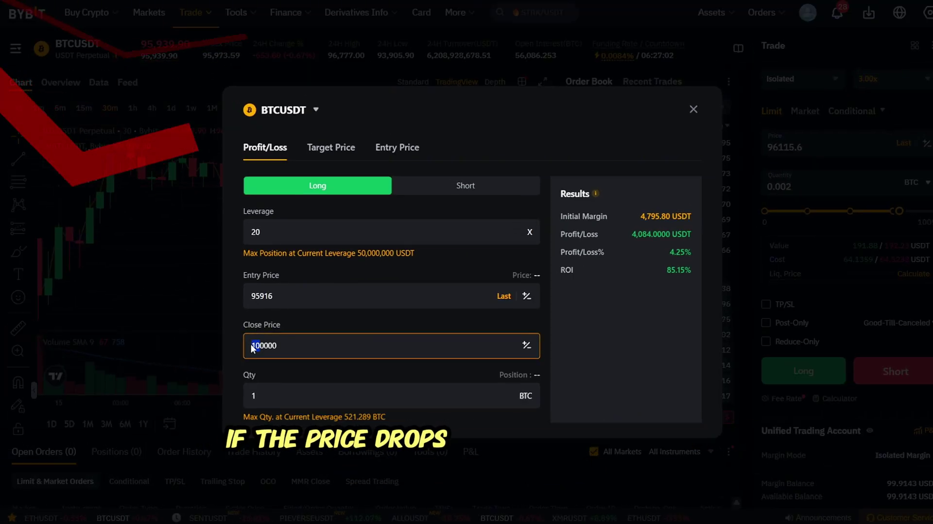
key(Delete)
key(Delete)
text(9)
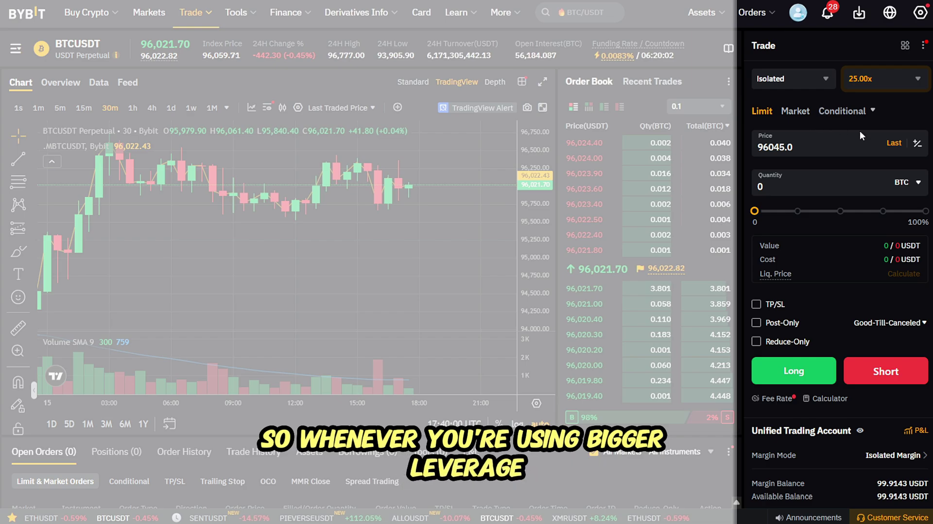
Fill a 0.025 BTC limit order at 96021.7 and calculate liquidation prices 92,644.10 / 99,365.70
click(893, 145)
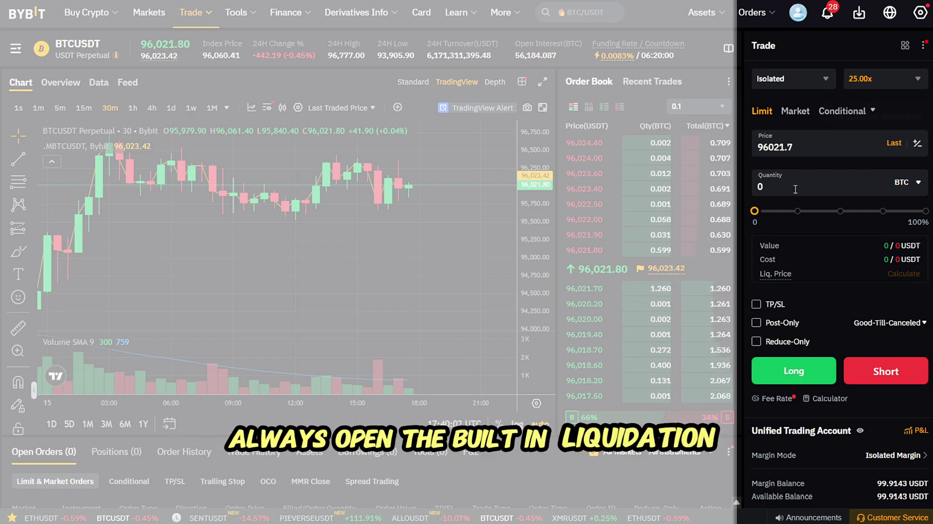
drag(754, 211, 927, 213)
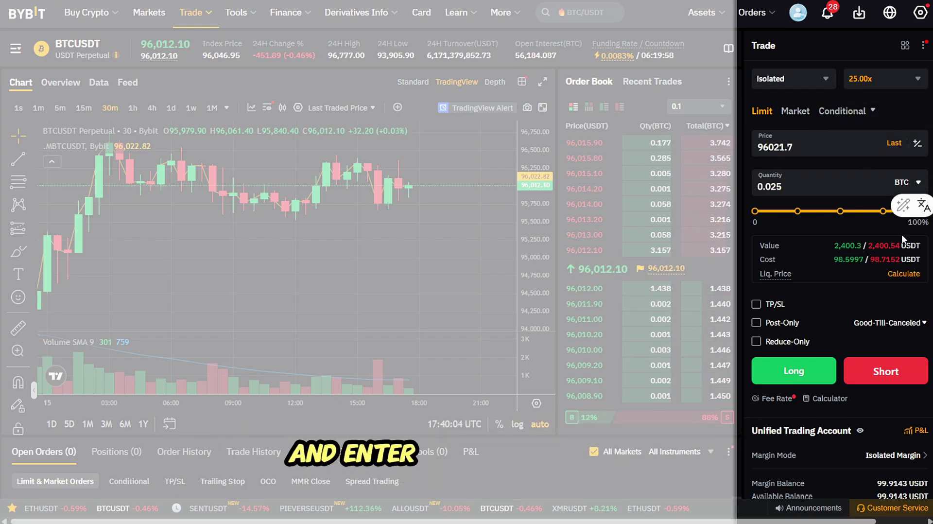
click(903, 274)
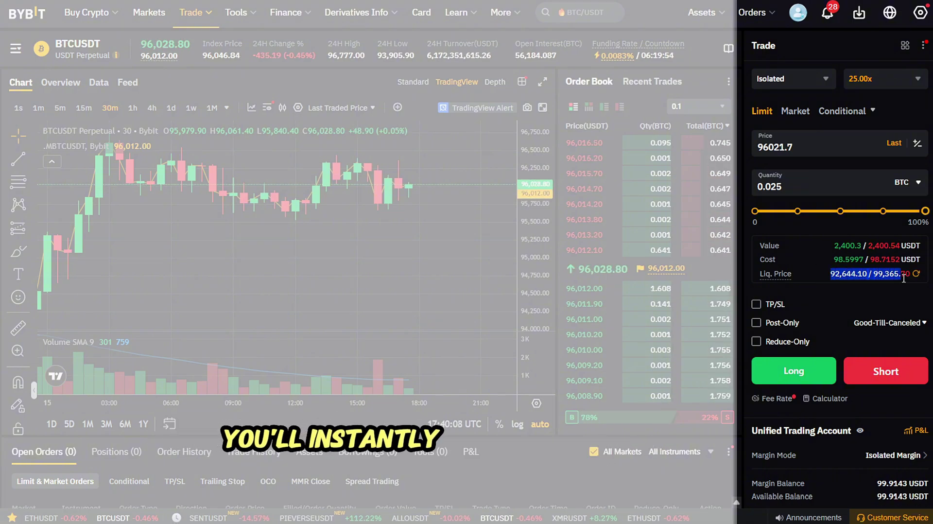
click(846, 290)
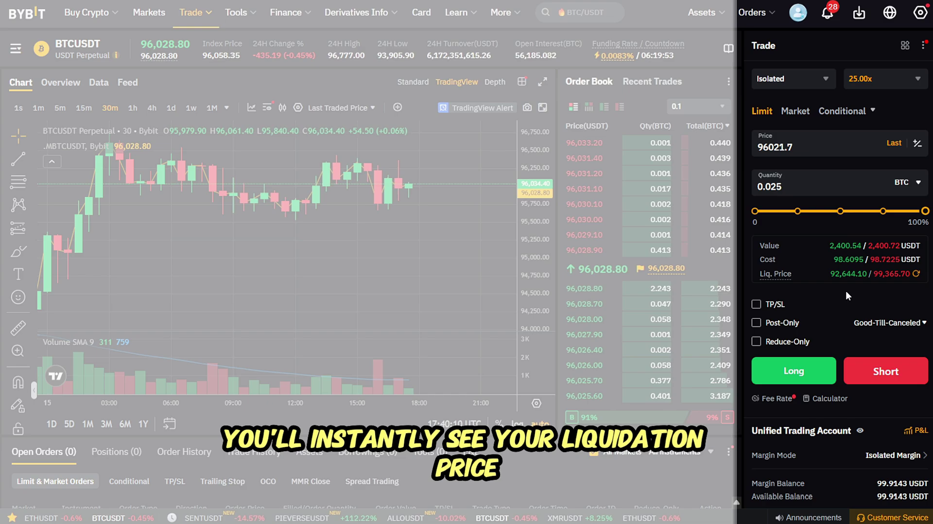
click(864, 83)
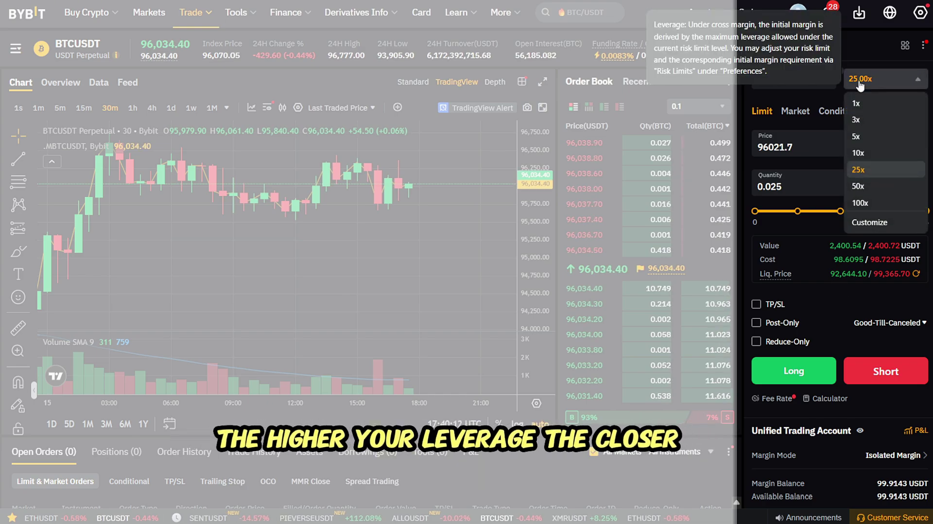
Set the BTCUSDT order to 3x leverage and attach a 92,661.00 stop-loss
click(862, 121)
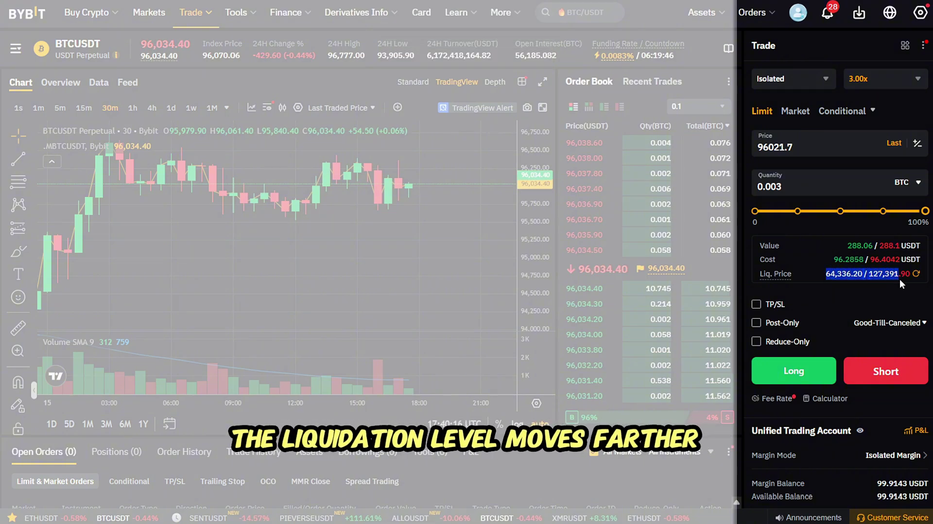
click(861, 287)
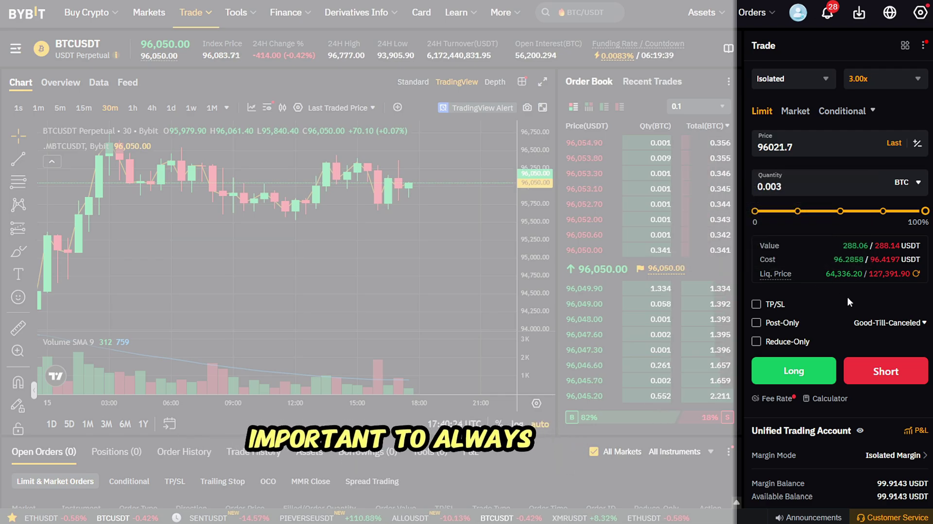
click(756, 304)
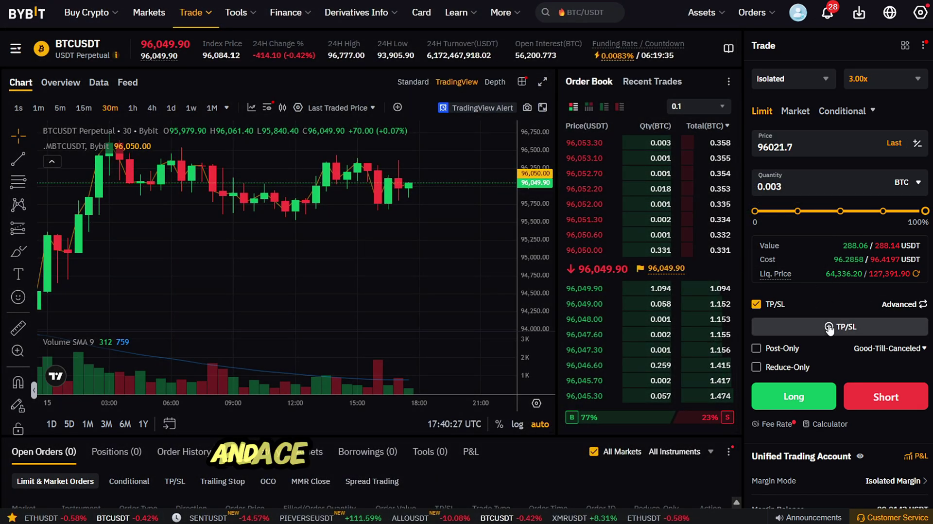
click(829, 328)
drag(334, 382, 370, 373)
click(398, 453)
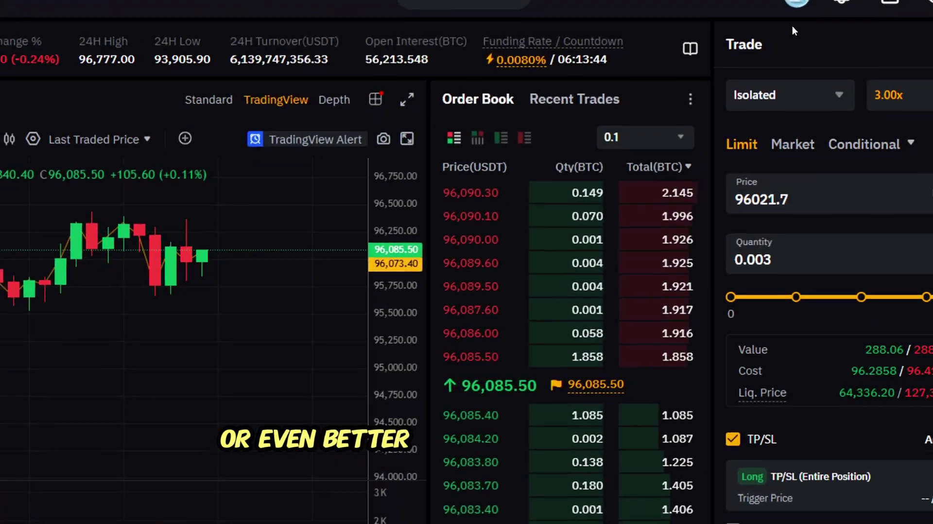
Turn on Demo Trading from the avatar account menu
mouse_move(792, 25)
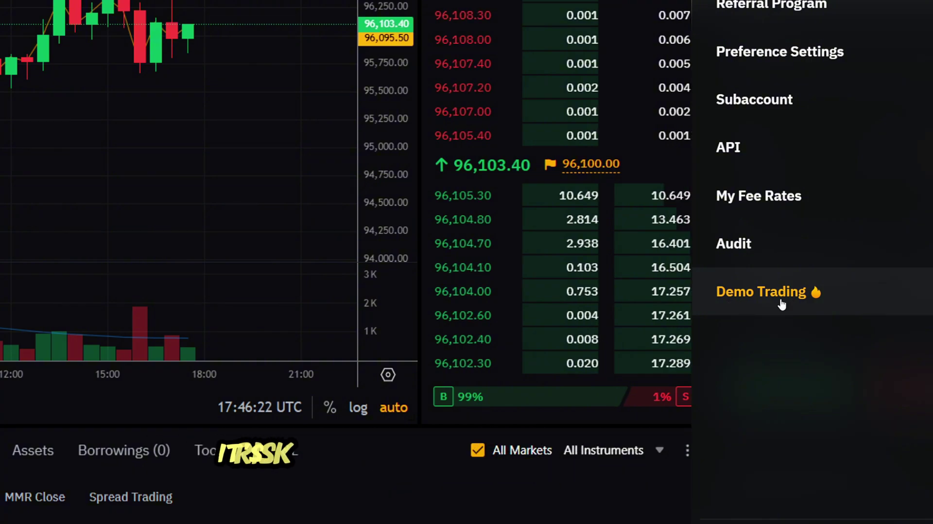
click(781, 303)
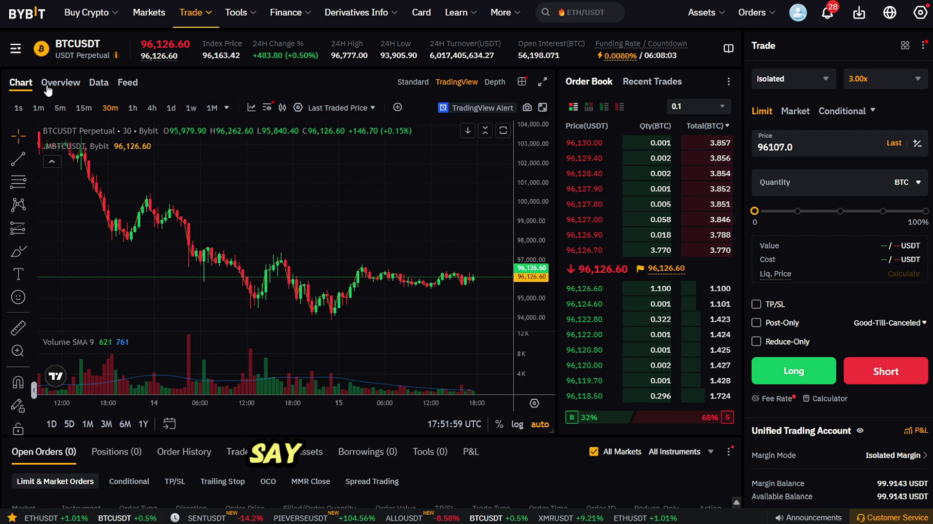
Switch to ETHUSDT and calculate liquidation for a limit buy at 3210.74
click(16, 48)
click(91, 257)
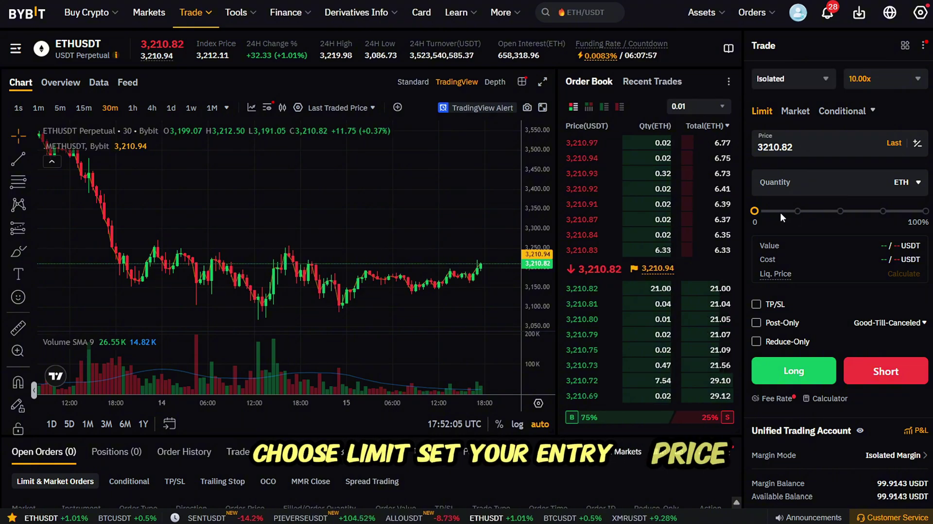
mouse_move(759, 211)
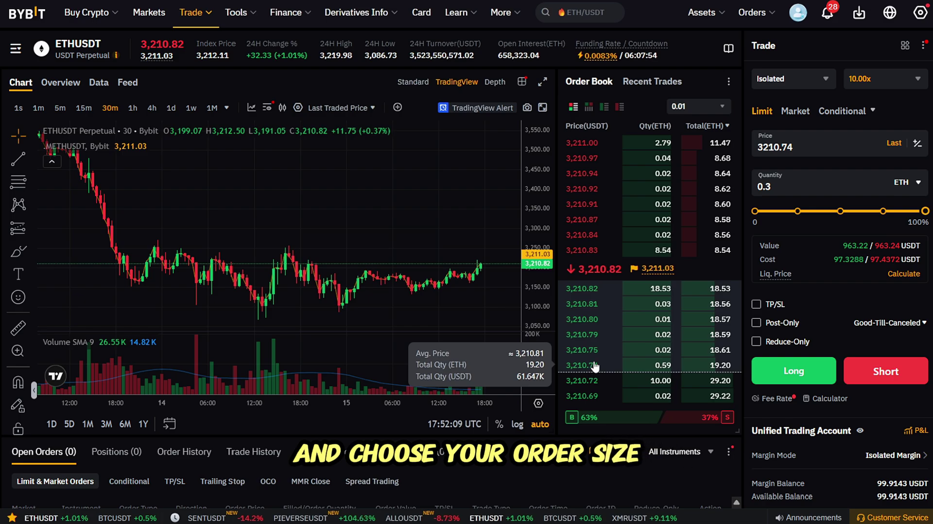
mouse_move(596, 373)
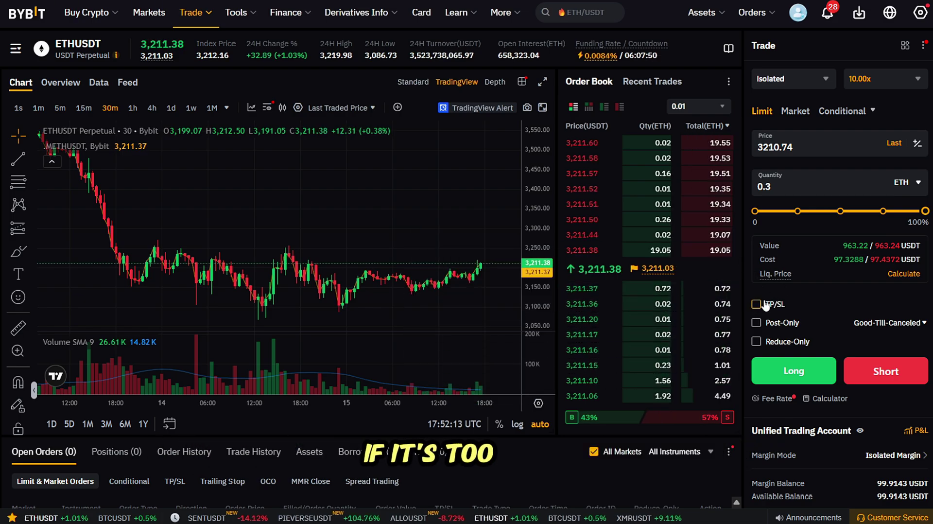
click(914, 273)
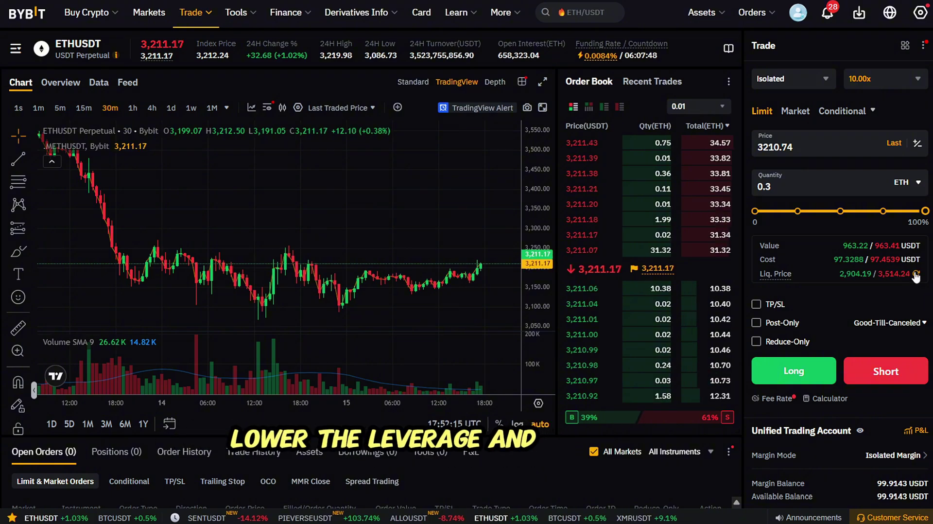
Lower the ETHUSDT leverage from 10x to 3x, adjusting quantity to 0.09 ETH
click(866, 83)
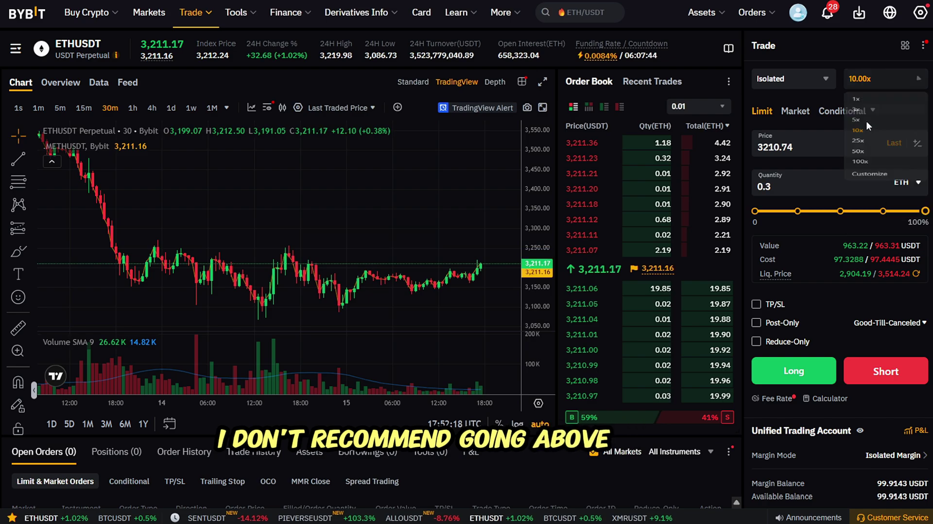
click(856, 109)
click(903, 274)
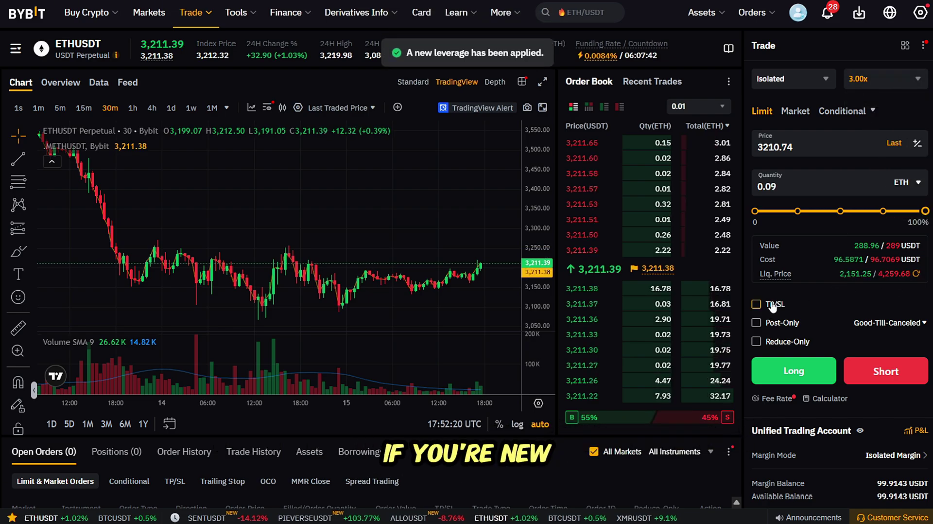
click(755, 304)
Set a 3,123.54 stop-loss (about -8%) and place the 0.09 ETH limit long at 3x
drag(333, 380, 366, 378)
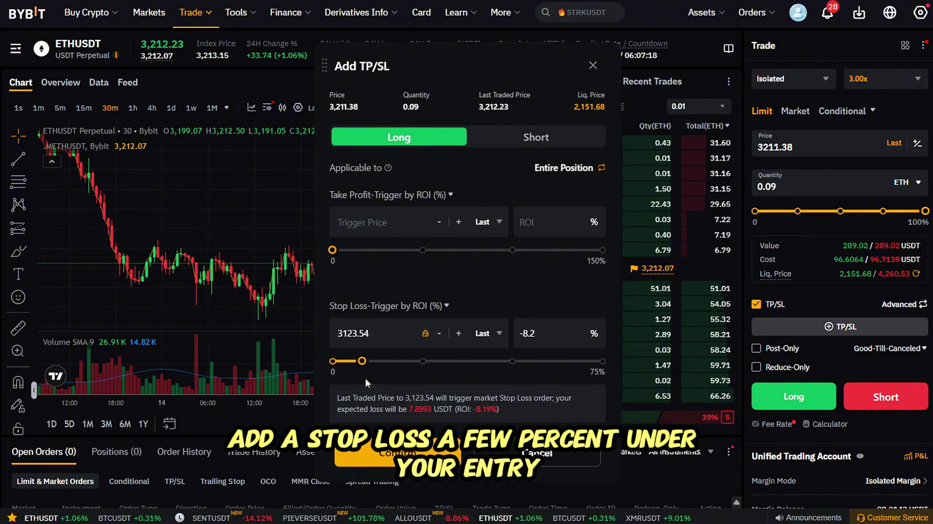
click(402, 457)
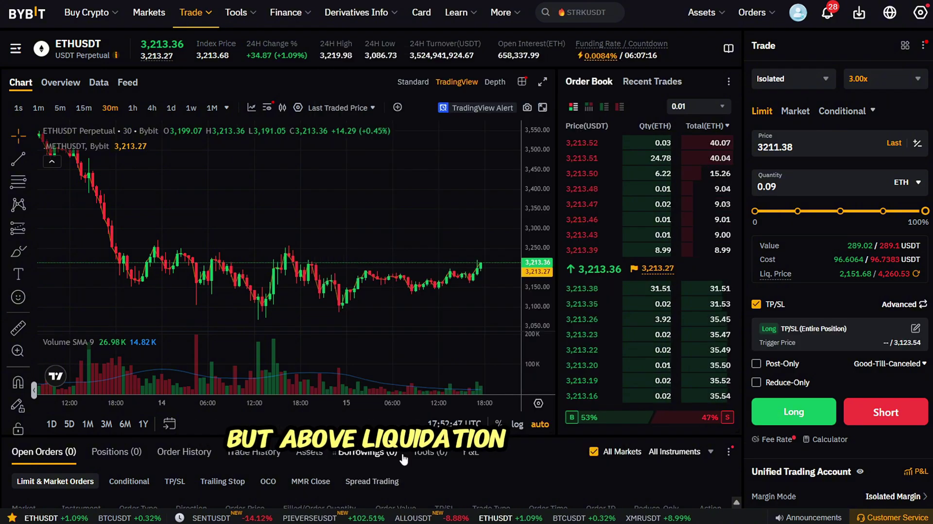
click(768, 409)
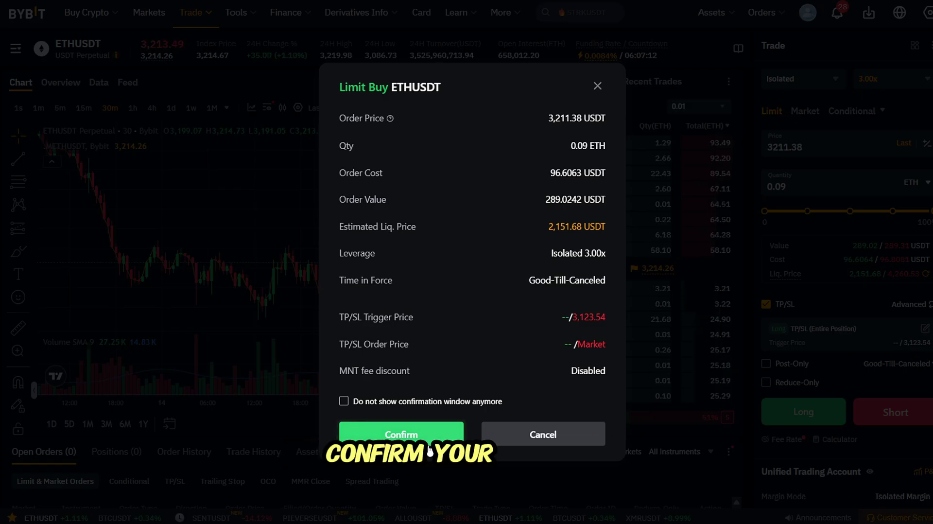
click(406, 423)
scroll(675, 404, down, 3)
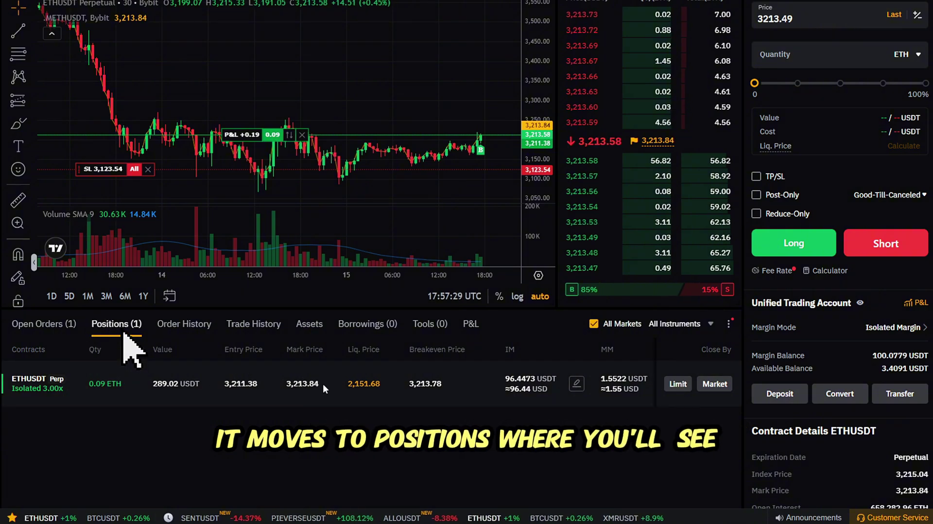
Add a 3,425.48 take-profit (20% ROI) to the ETHUSDT long, keeping the 3,123.54 stop-loss
scroll(496, 392, right, 5)
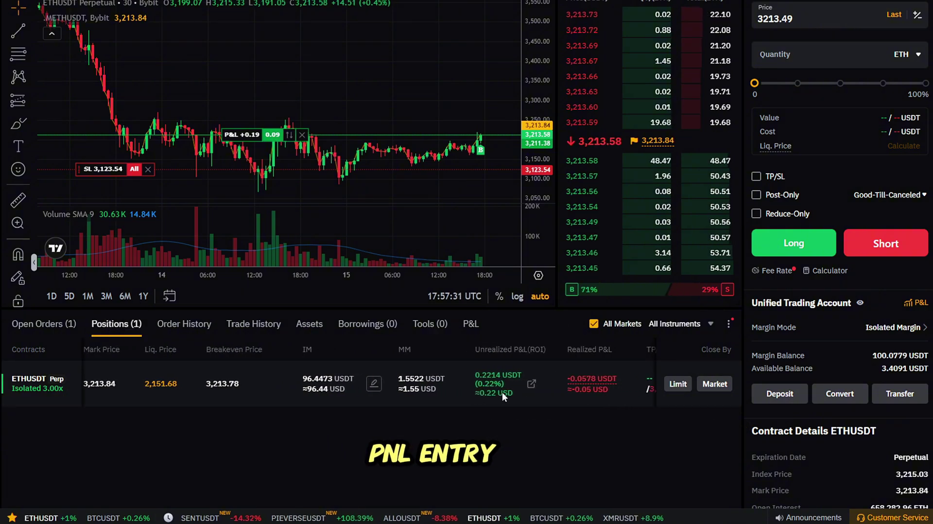
mouse_move(488, 383)
scroll(518, 430, right, 4)
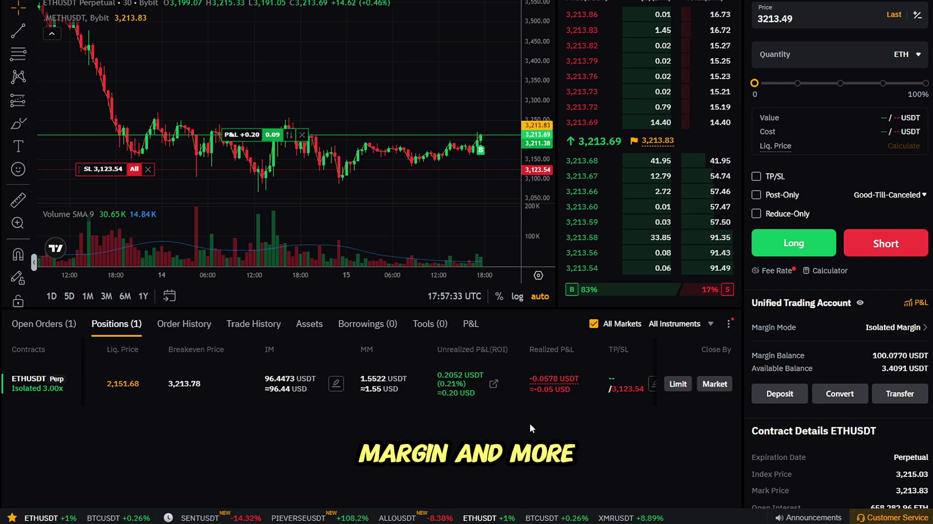
scroll(544, 409, right, 3)
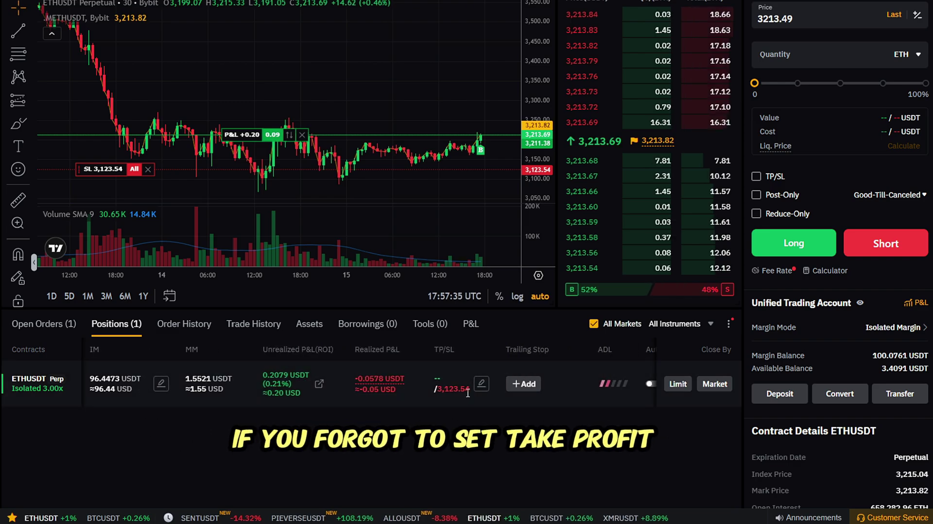
click(481, 383)
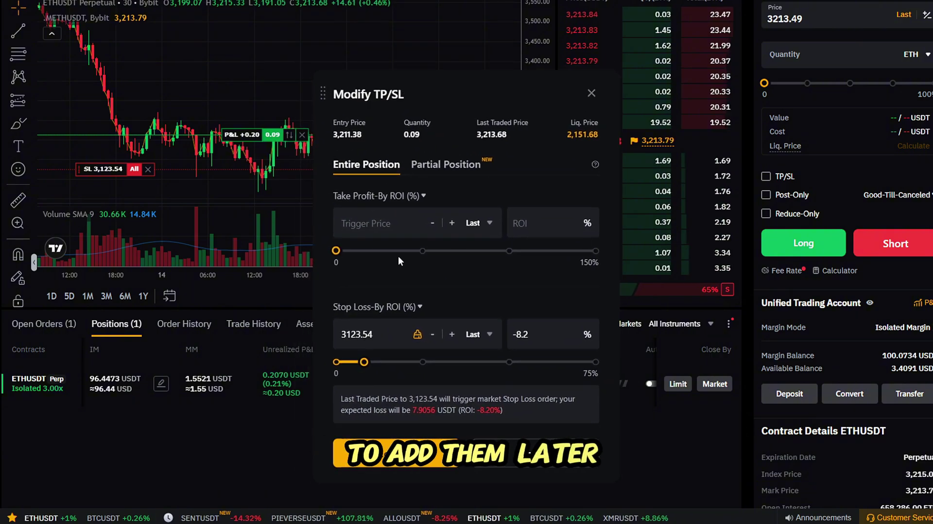
drag(335, 250, 372, 246)
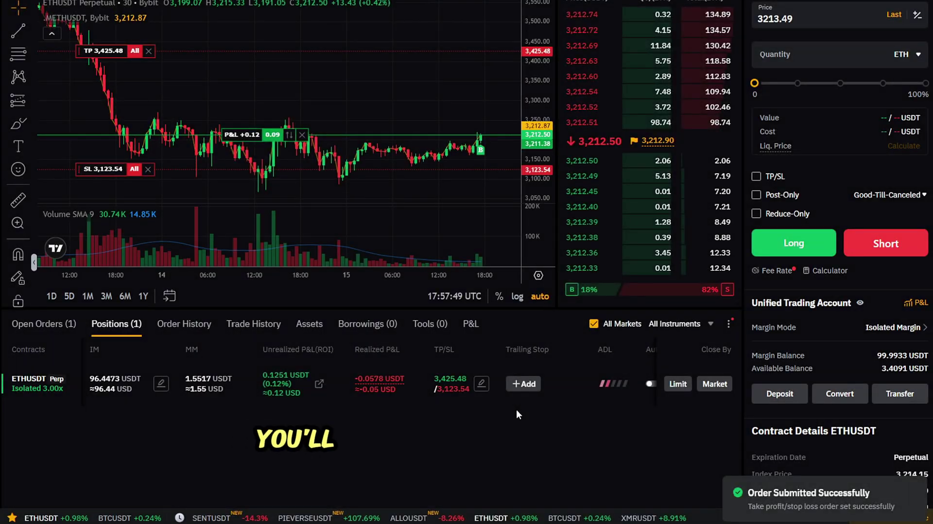
scroll(540, 436, up, 2)
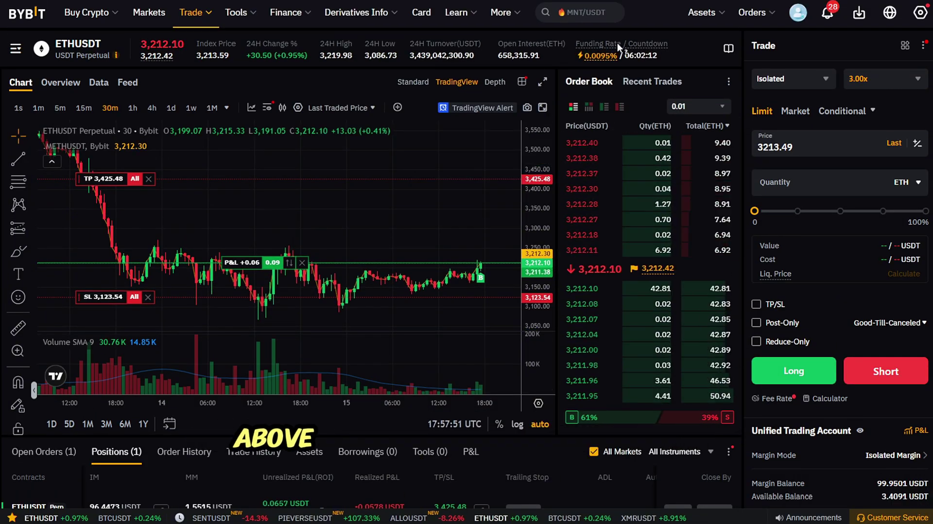
mouse_move(618, 43)
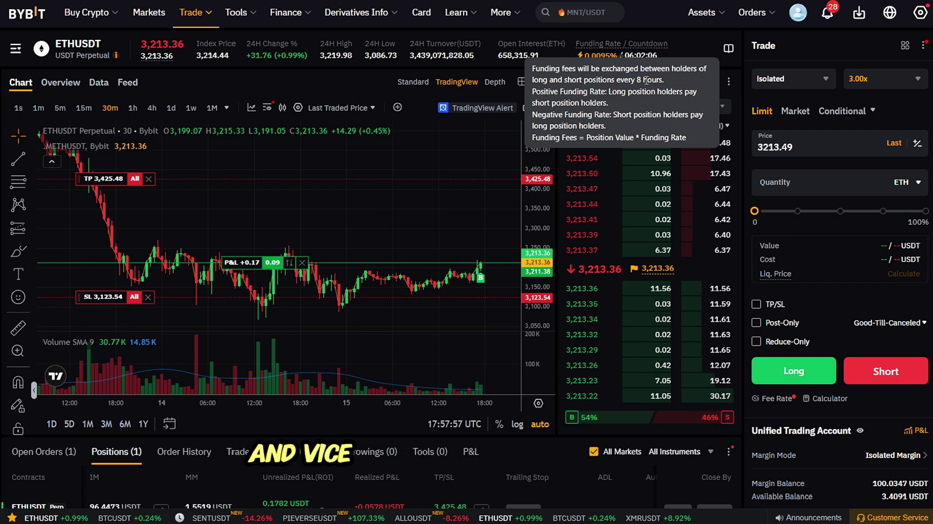
click(631, 77)
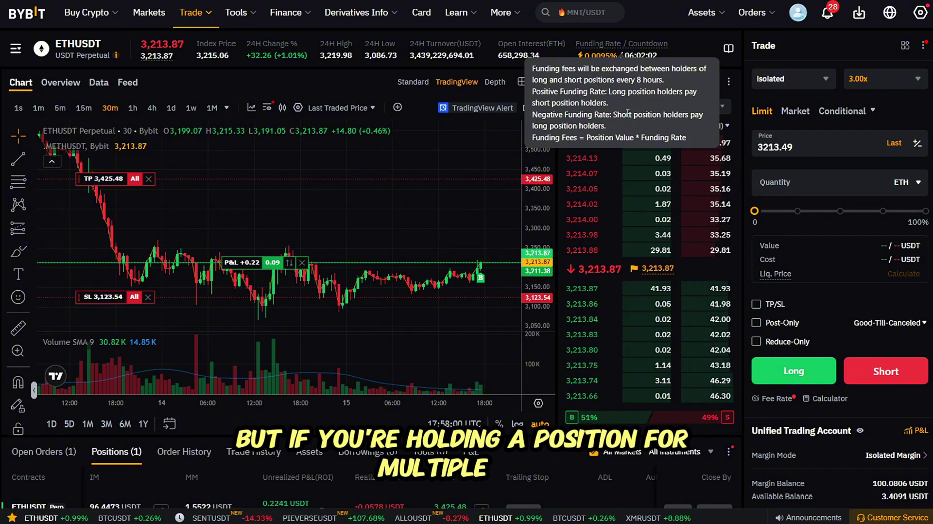
scroll(521, 452, down, 3)
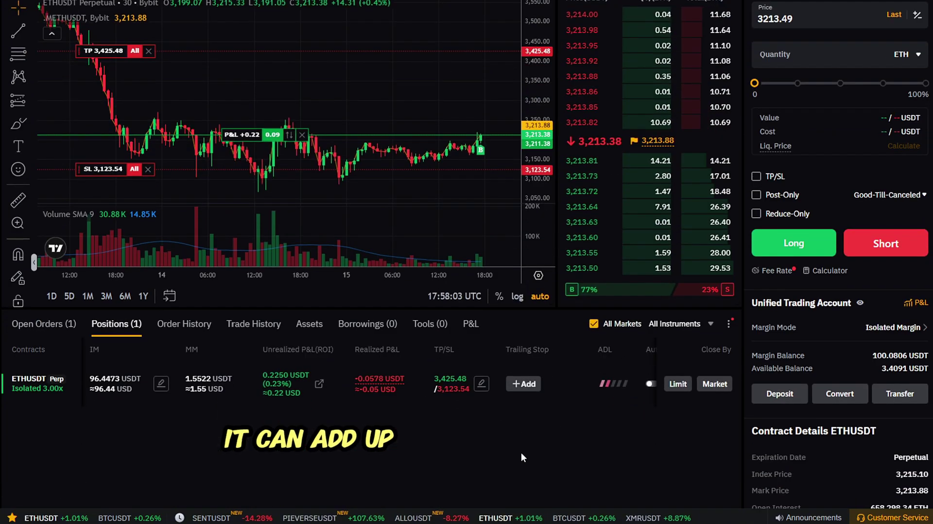
Limit-close the whole 0.09 ETH ETHUSDT long, accepting the risk alert, filled at 3213.44
scroll(552, 401, right, 3)
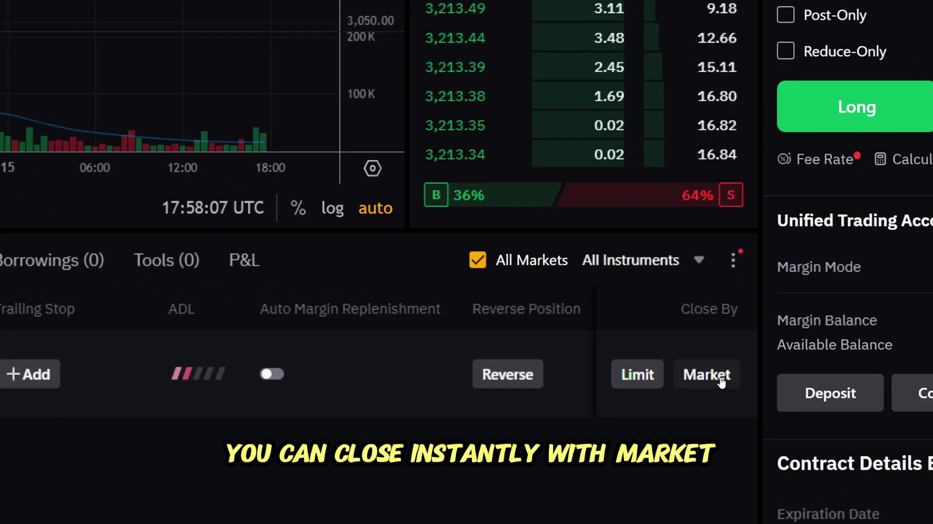
click(641, 374)
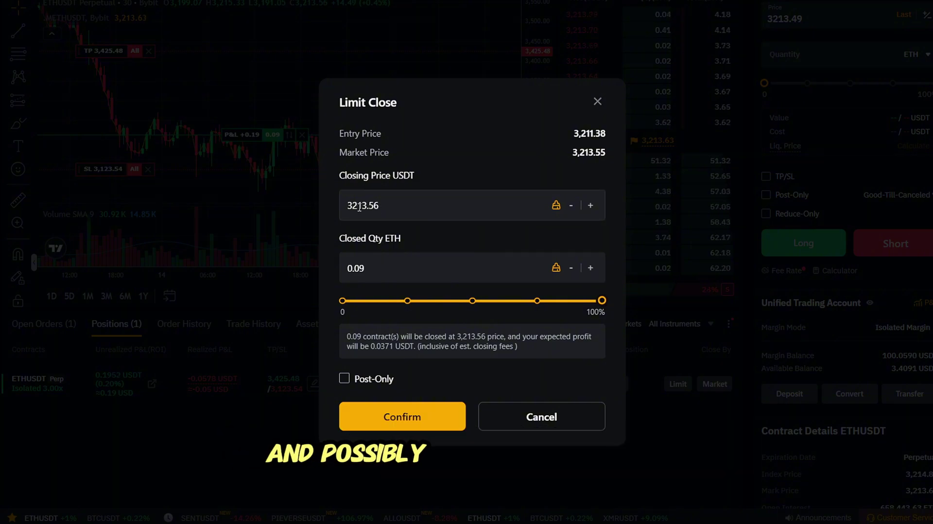
click(416, 418)
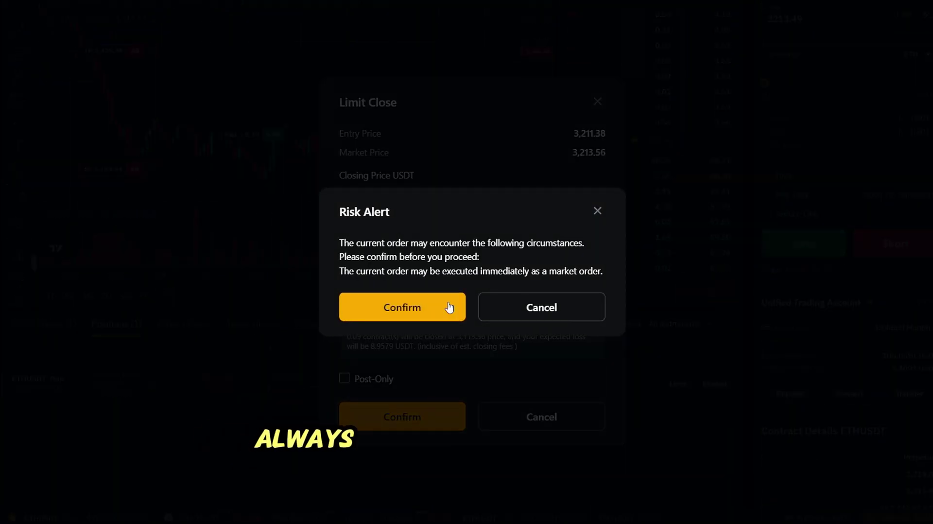
click(436, 308)
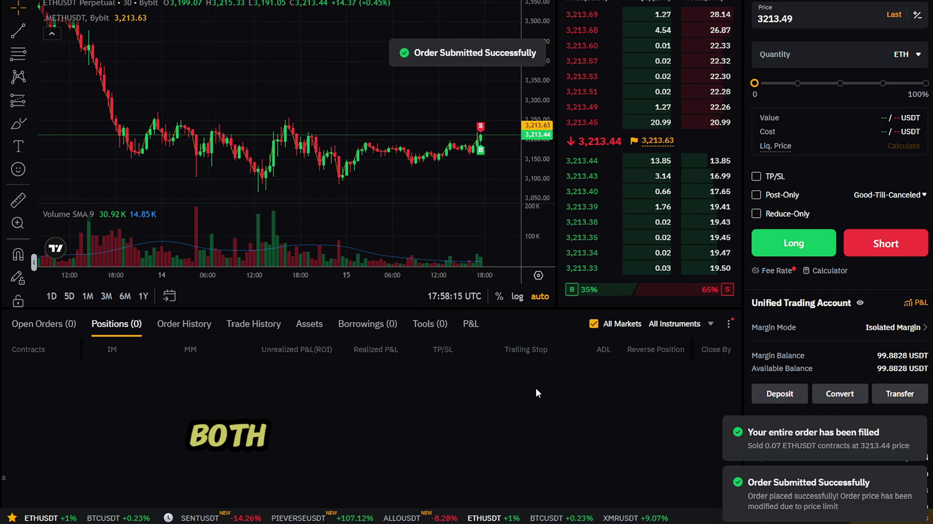
scroll(536, 389, up, 3)
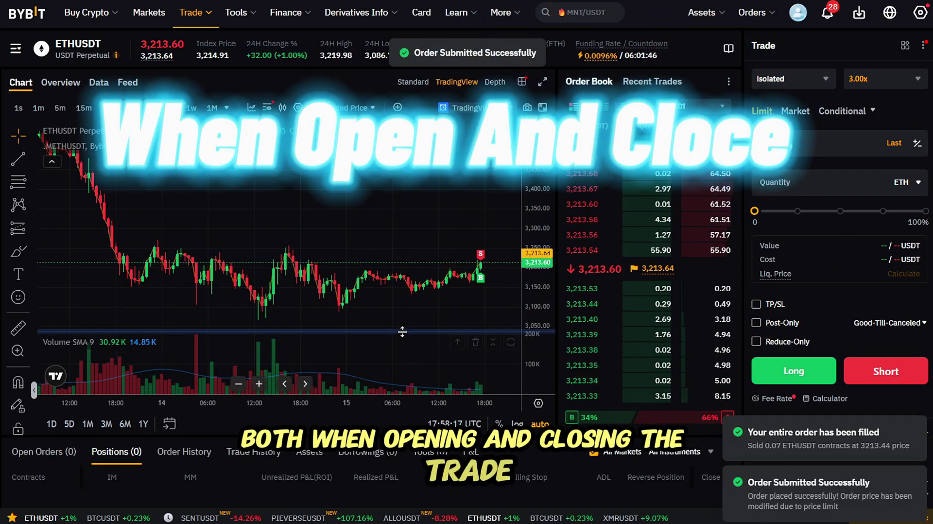